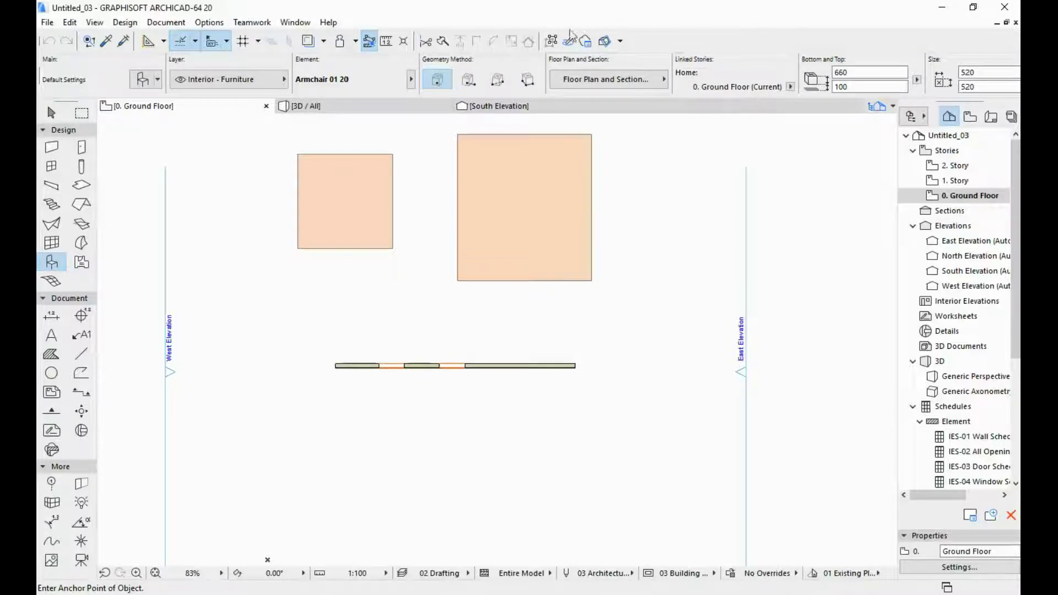
Save the project as Untitled_03 (.pln) in the tutorial folder.
{"action": "left_click", "coordinate": [47, 22]}
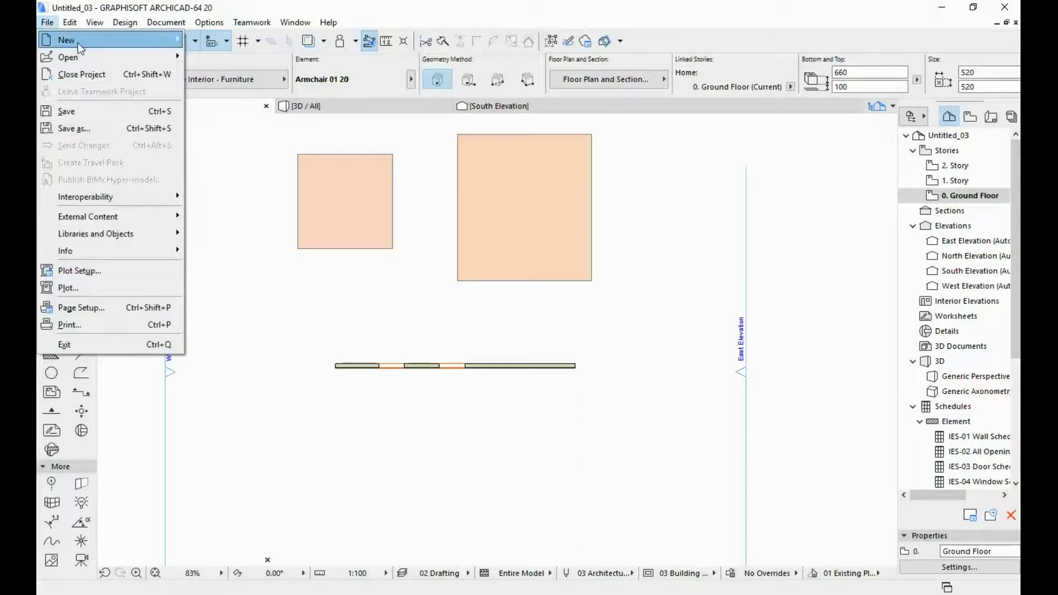
{"action": "left_click", "coordinate": [84, 128]}
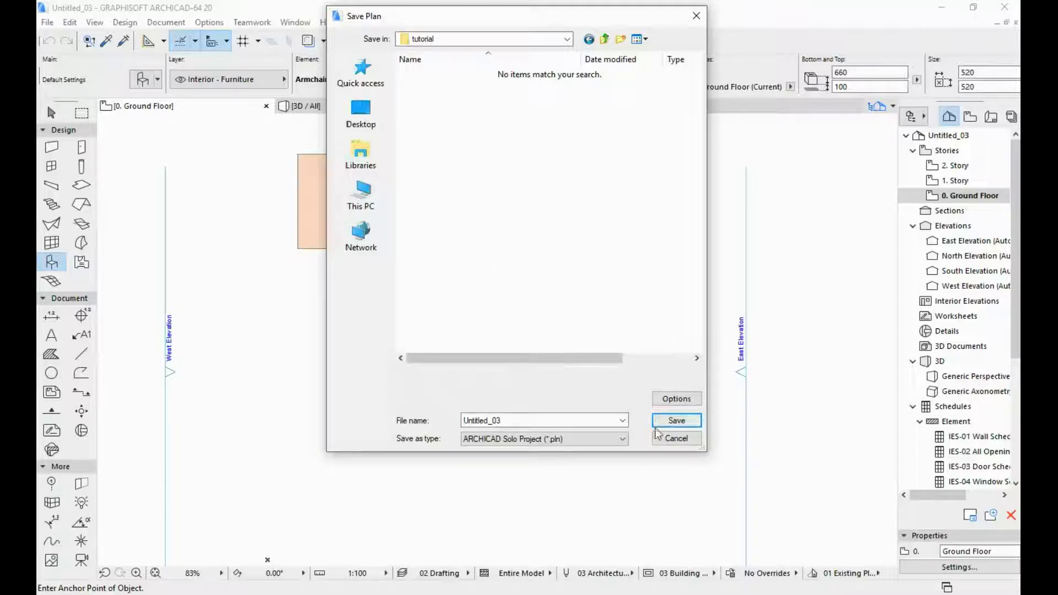
{"action": "left_click", "coordinate": [684, 421]}
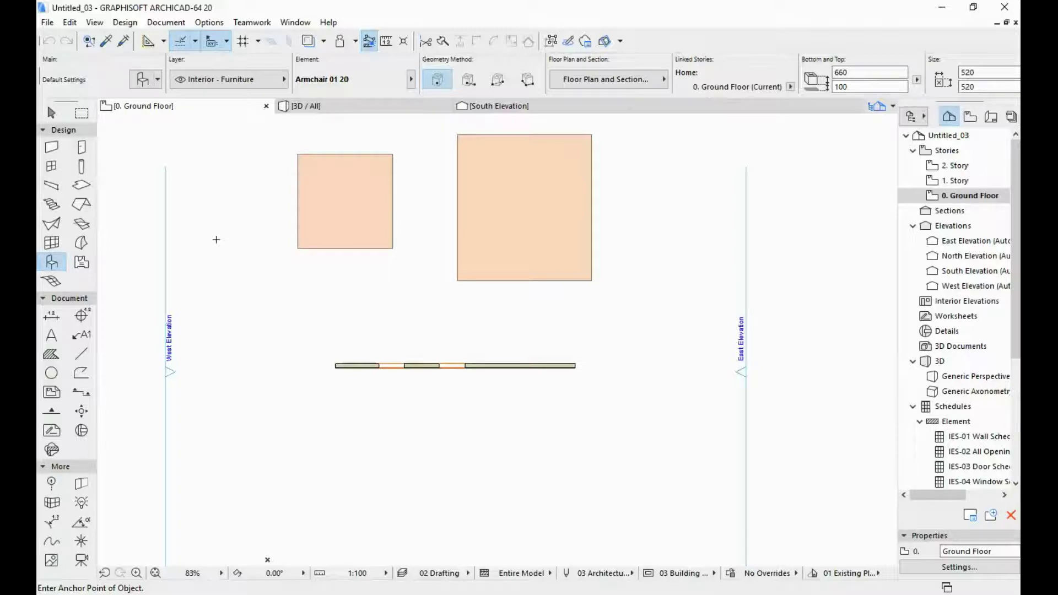
Set the Working Units model unit to meter with 3 decimal places.
{"action": "left_click", "coordinate": [216, 22]}
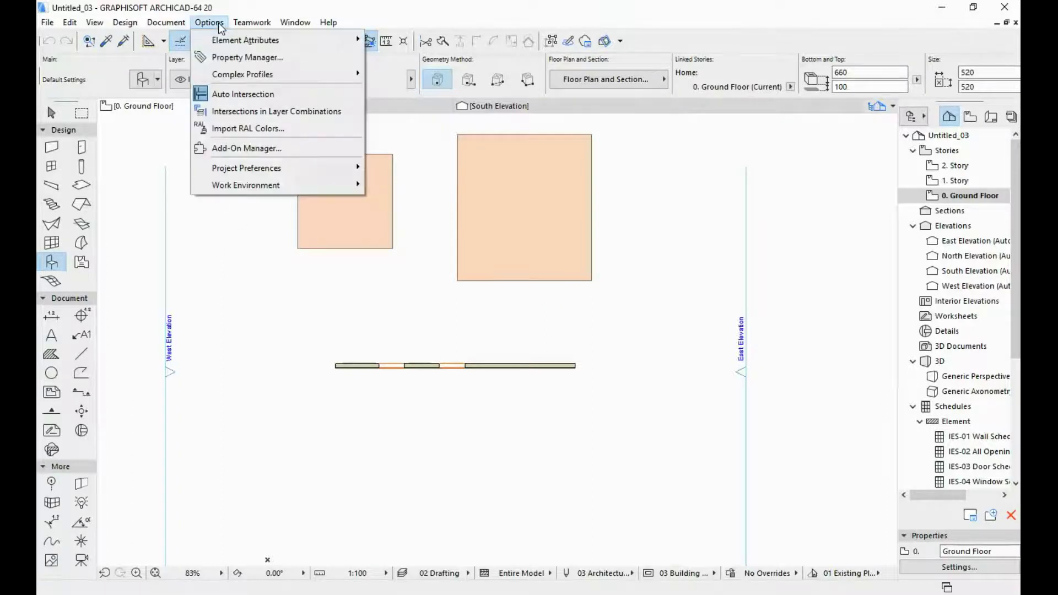
{"action": "mouse_move", "coordinate": [230, 168]}
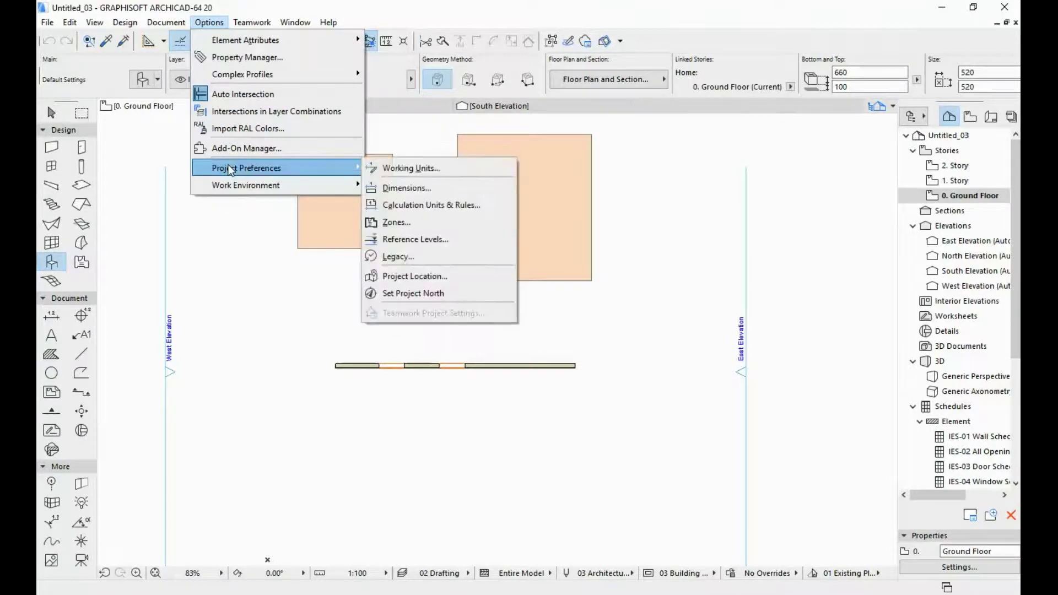
{"action": "left_click", "coordinate": [415, 164]}
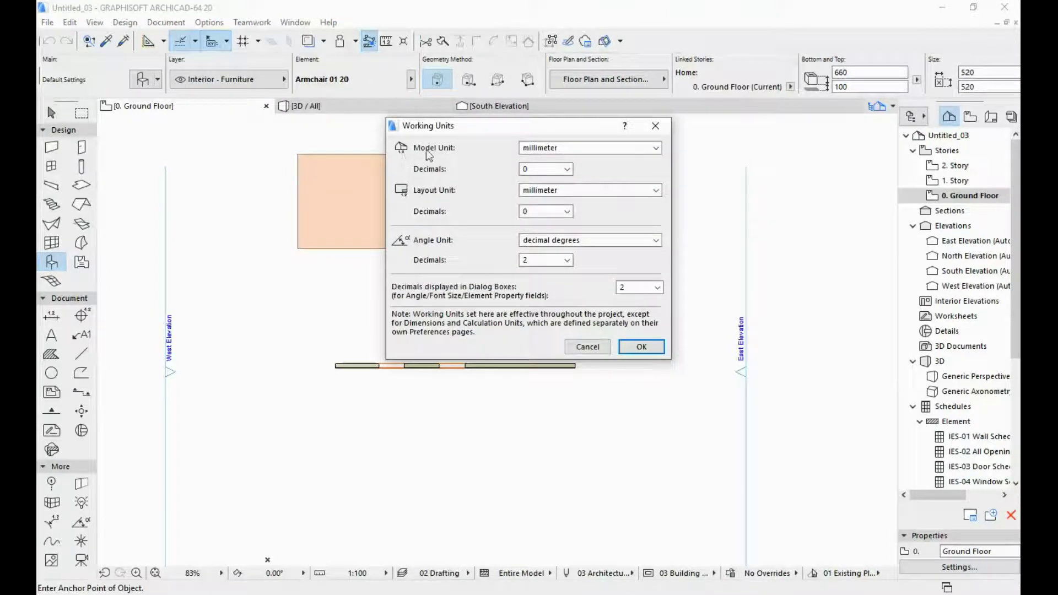
{"action": "left_click", "coordinate": [574, 149]}
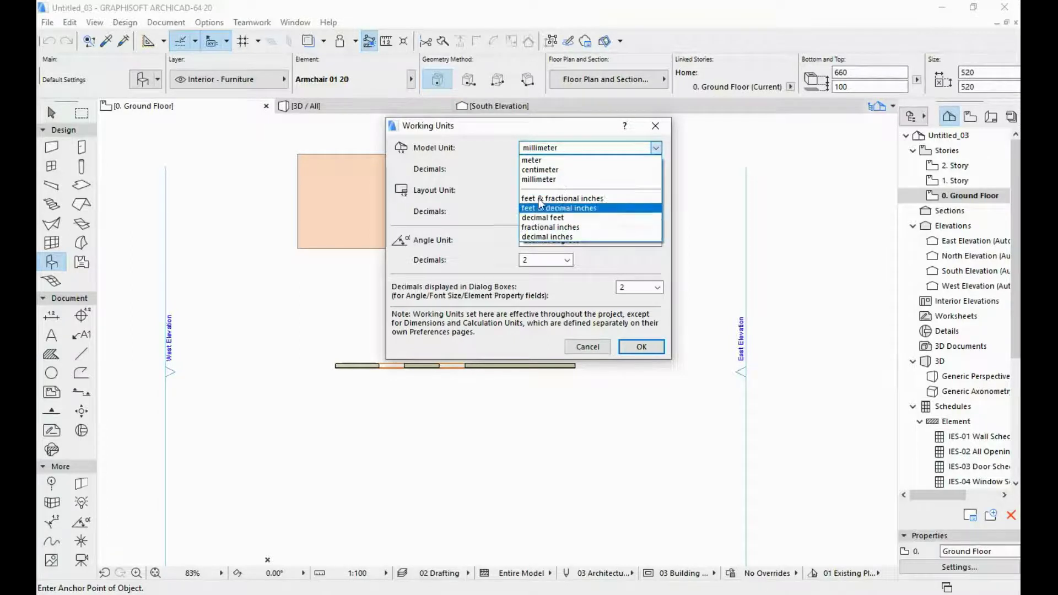
{"action": "left_click", "coordinate": [551, 161]}
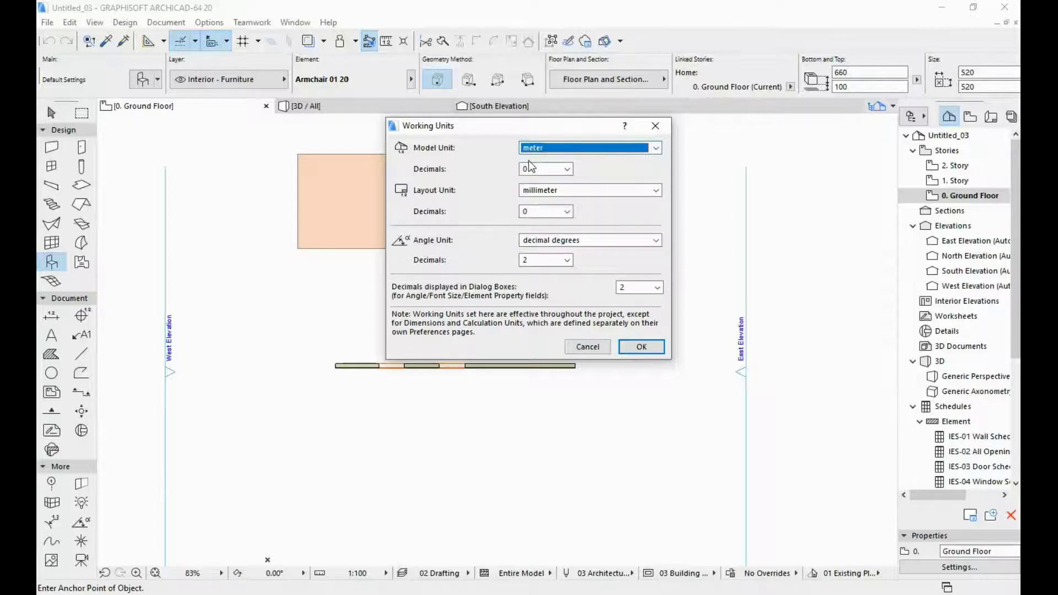
{"action": "left_click", "coordinate": [537, 174]}
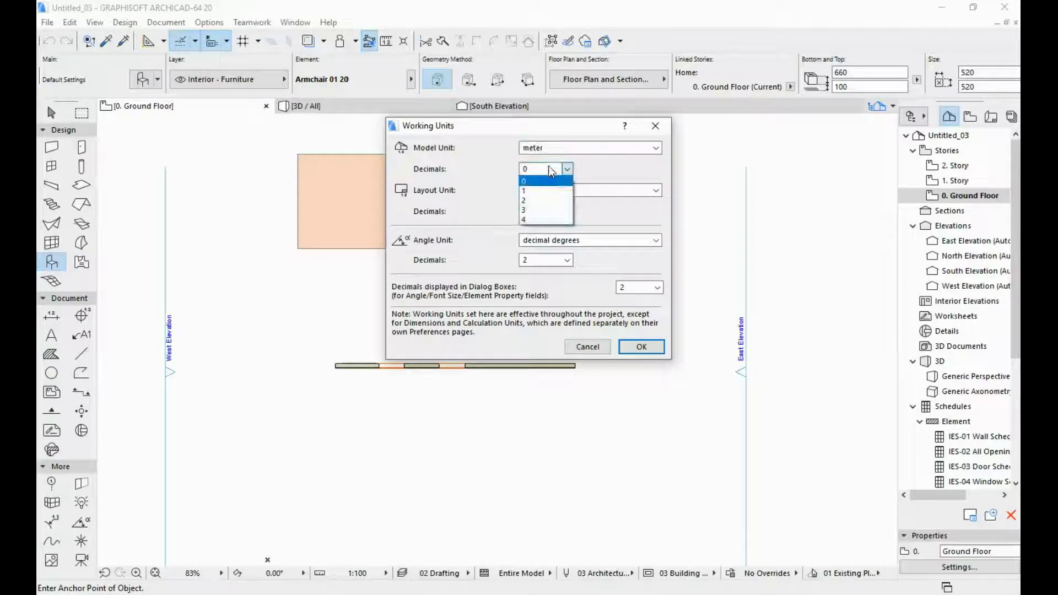
{"action": "left_click", "coordinate": [537, 207]}
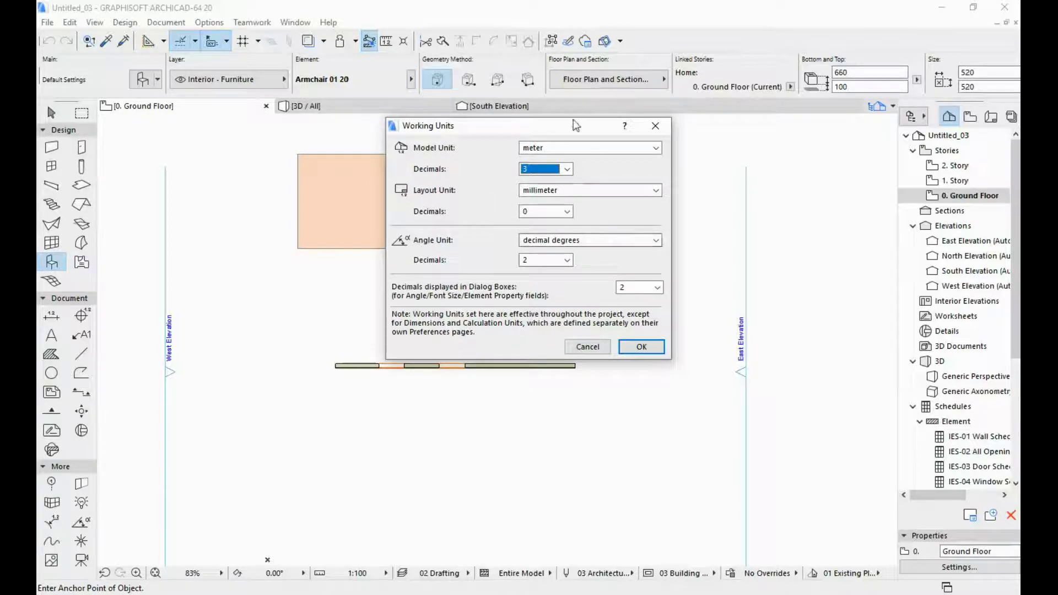
{"action": "left_click", "coordinate": [642, 347]}
Draw a straight horizontal wall exactly 12 m long below the existing wall.
{"action": "scroll", "coordinate": [337, 333], "scroll_direction": "up", "scroll_amount": 1}
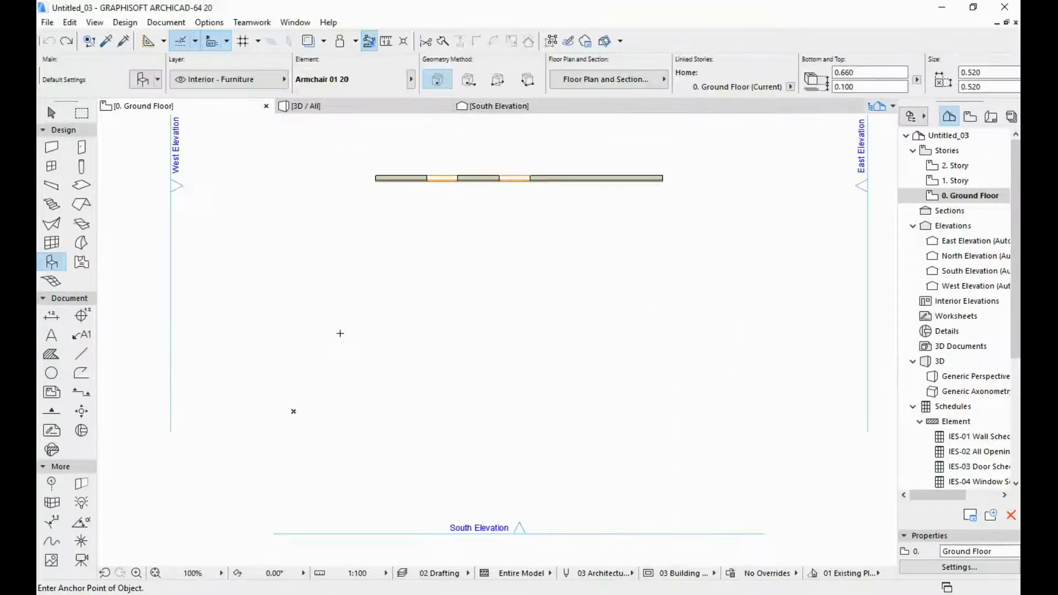
{"action": "left_click", "coordinate": [50, 146]}
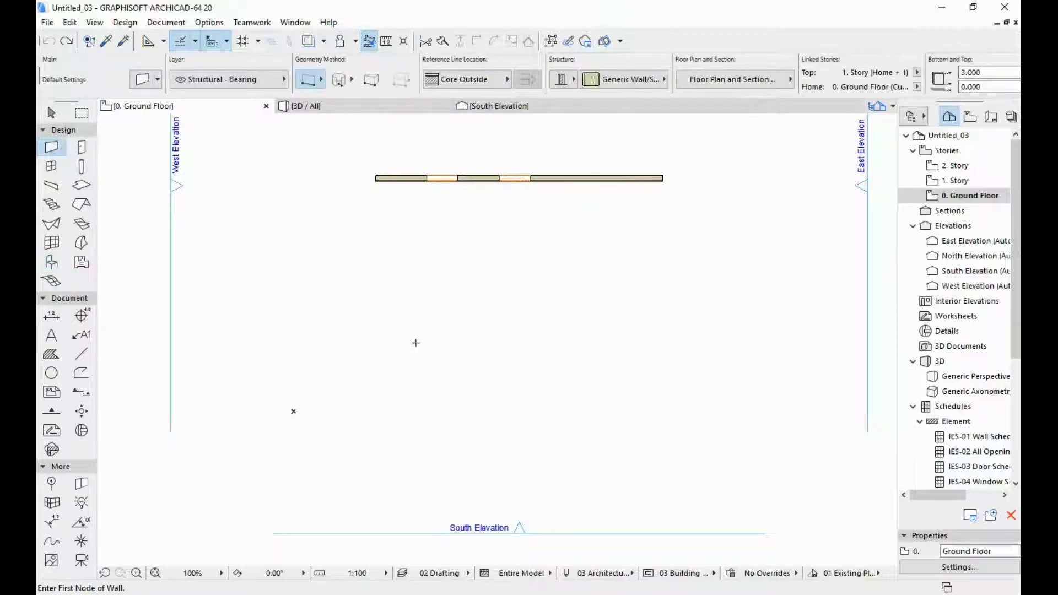
{"action": "left_click", "coordinate": [355, 360]}
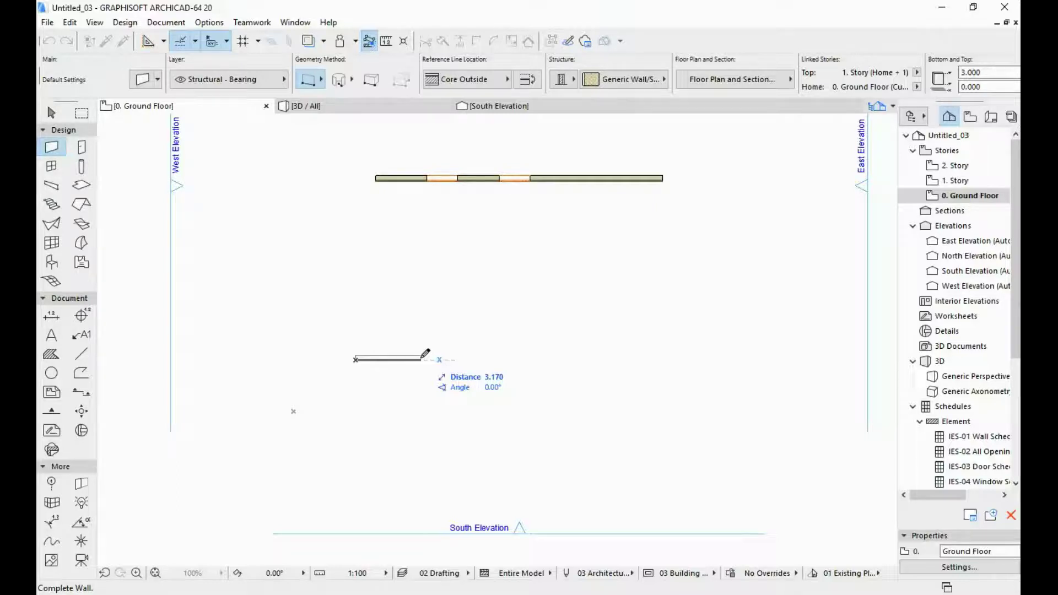
{"action": "type", "text": "1"}
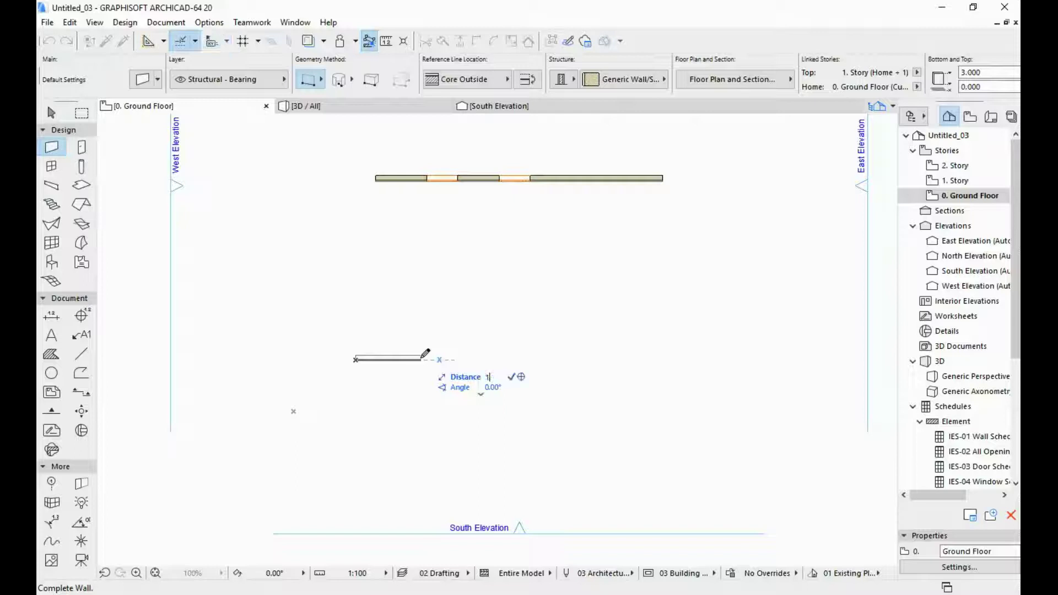
{"action": "type", "text": "2"}
{"action": "key", "text": "Return"}
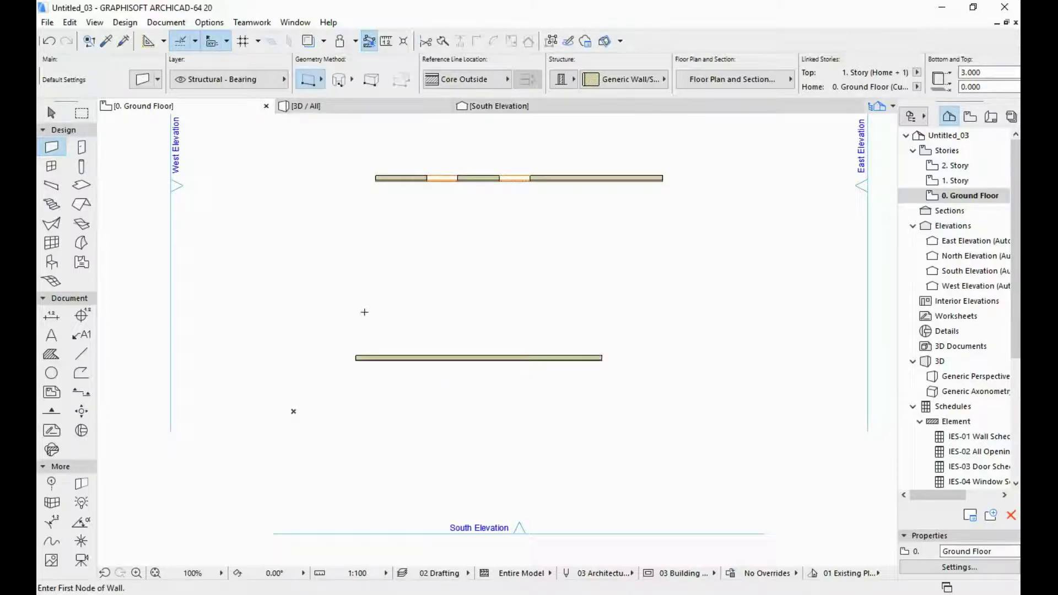
Draw a 12 m wall at a 45° angle running diagonally across the upper wall.
{"action": "left_click", "coordinate": [412, 274]}
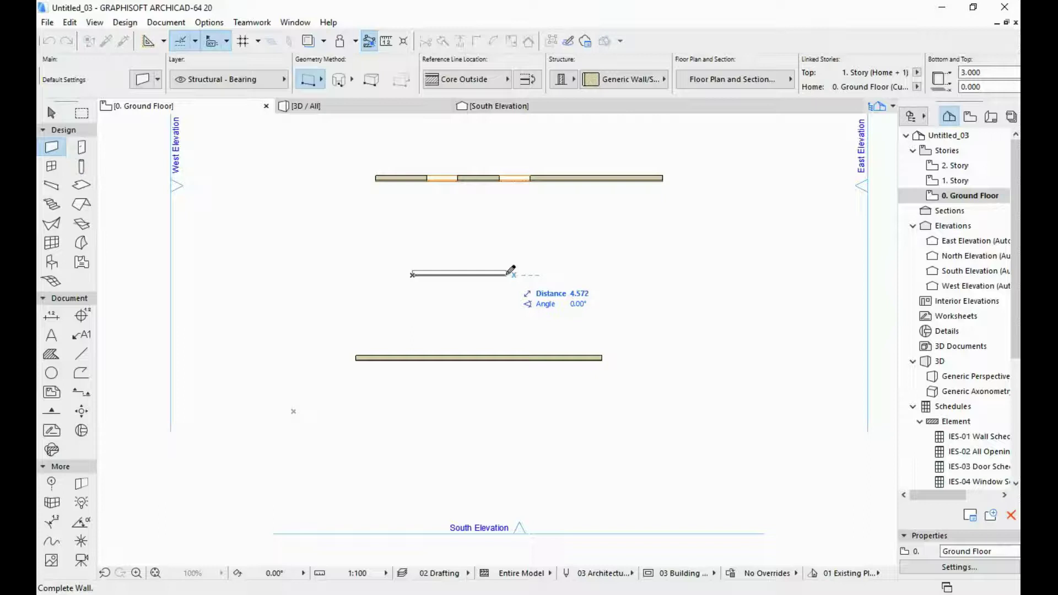
{"action": "type", "text": "12"}
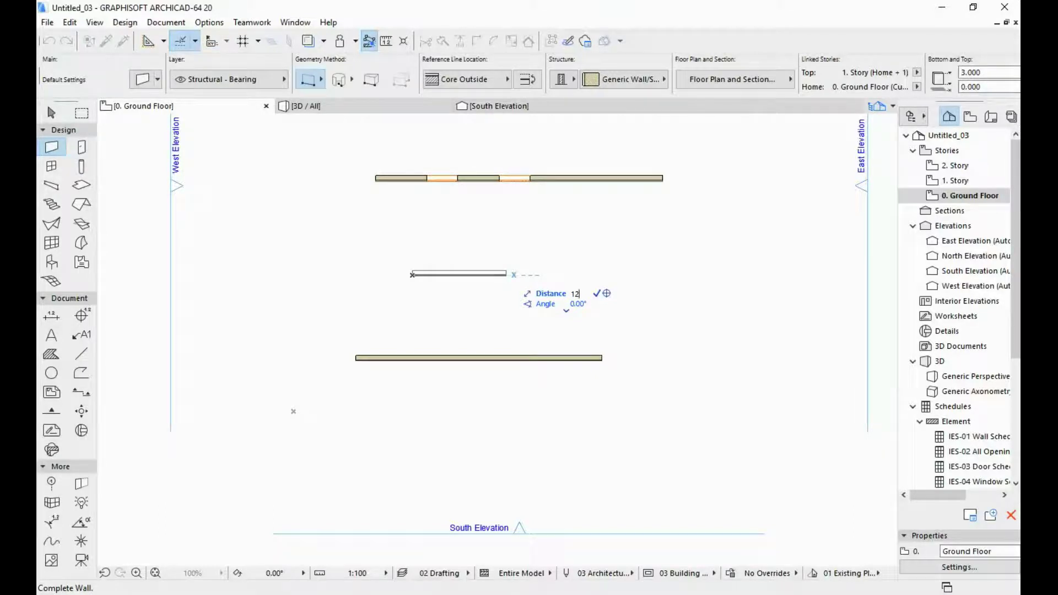
{"action": "key", "text": "Tab"}
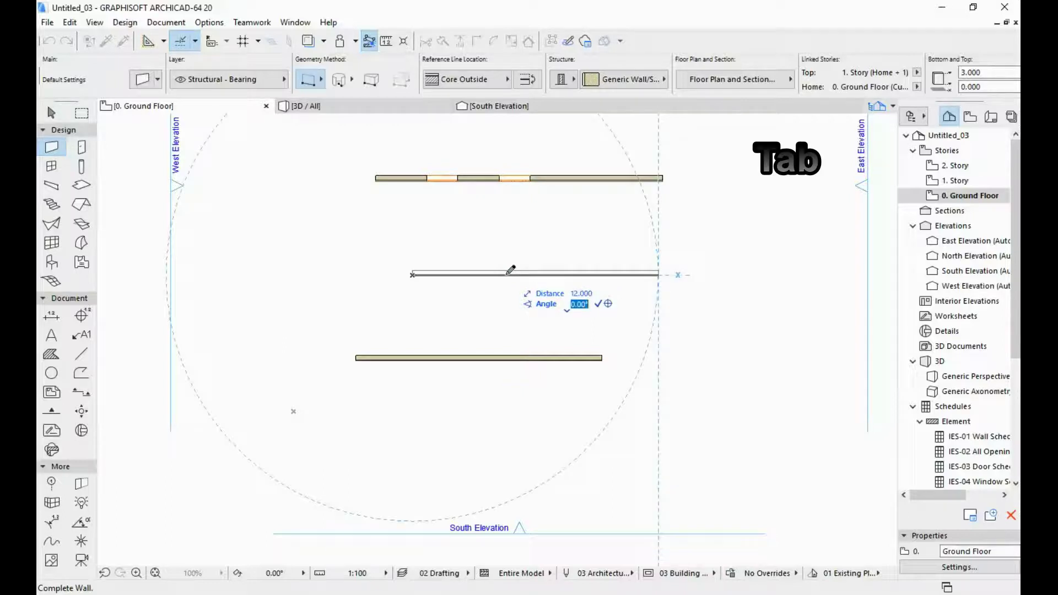
{"action": "type", "text": "45"}
{"action": "key", "text": "Tab"}
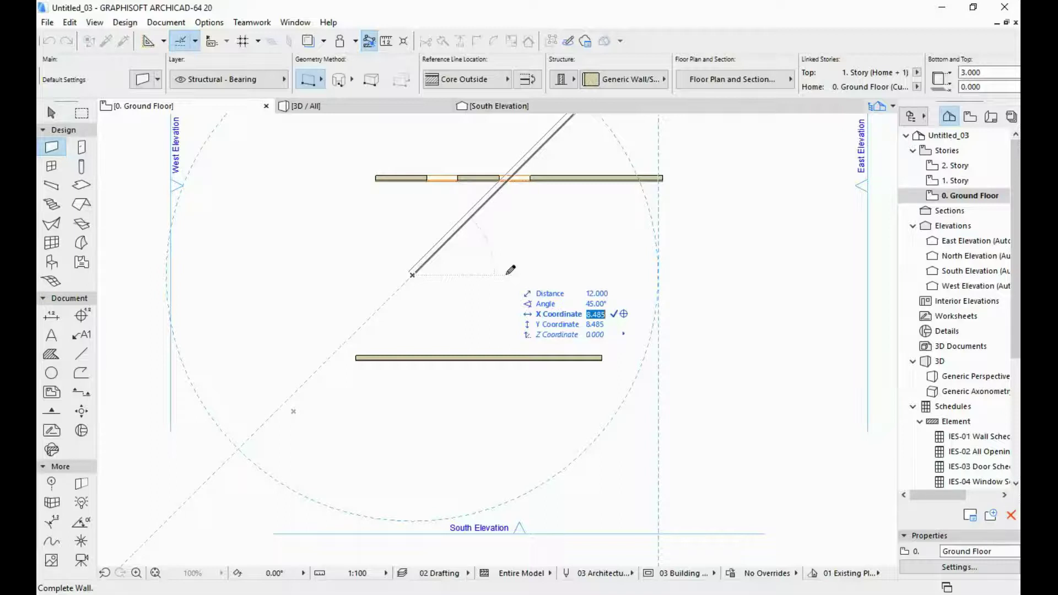
{"action": "key", "text": "Return"}
{"action": "middle_click_drag", "start_coordinate": [508, 267], "coordinate": [502, 365]}
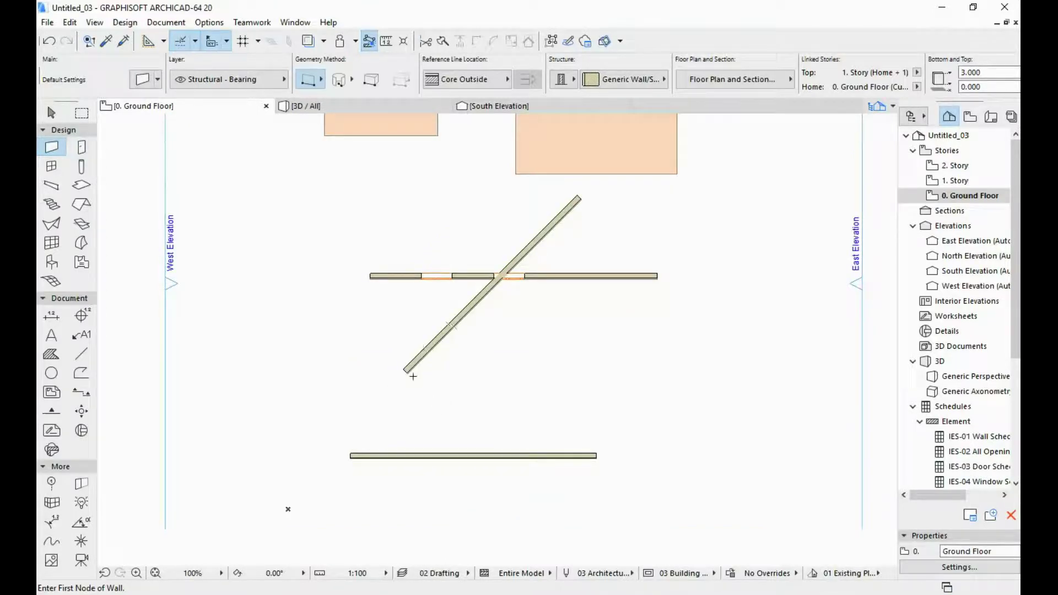
Draw a short slanted wall to X 3.000, Y 1.000, then pan to show all walls.
{"action": "scroll", "coordinate": [572, 452], "scroll_direction": "up", "scroll_amount": 2}
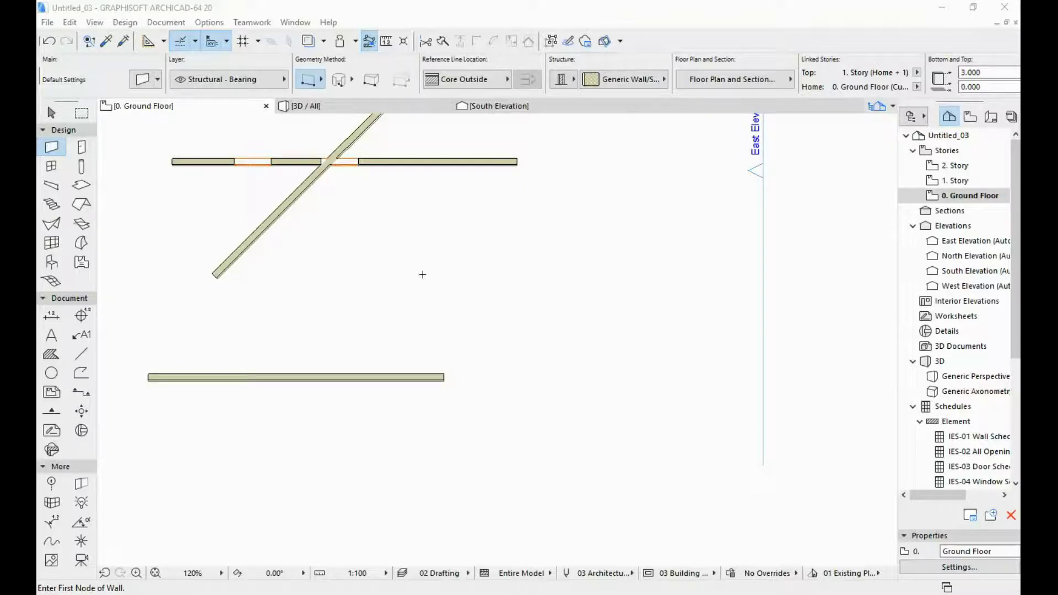
{"action": "scroll", "coordinate": [479, 269], "scroll_direction": "up", "scroll_amount": 2}
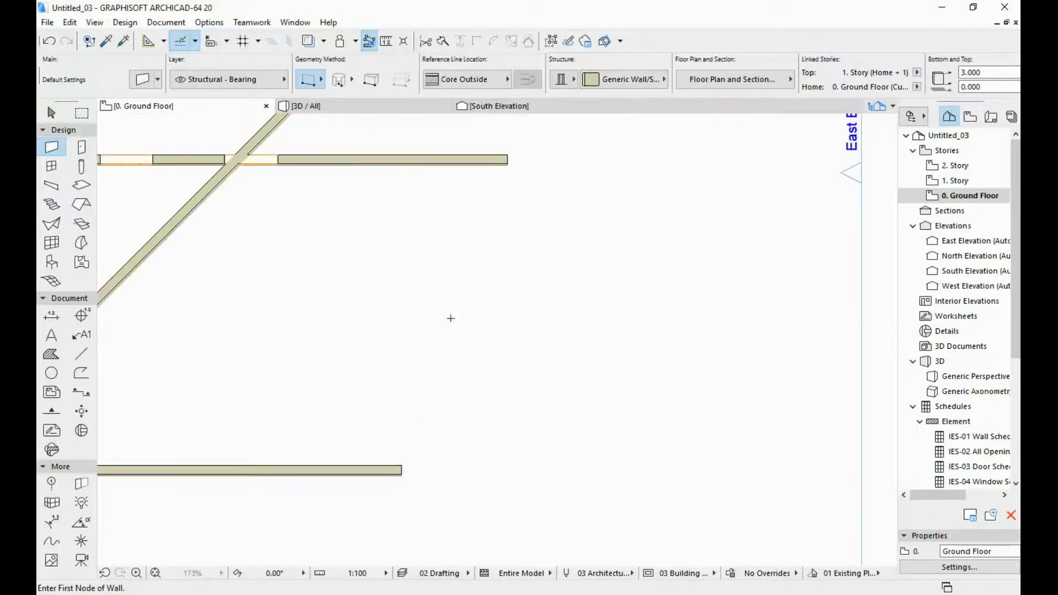
{"action": "left_click", "coordinate": [365, 348]}
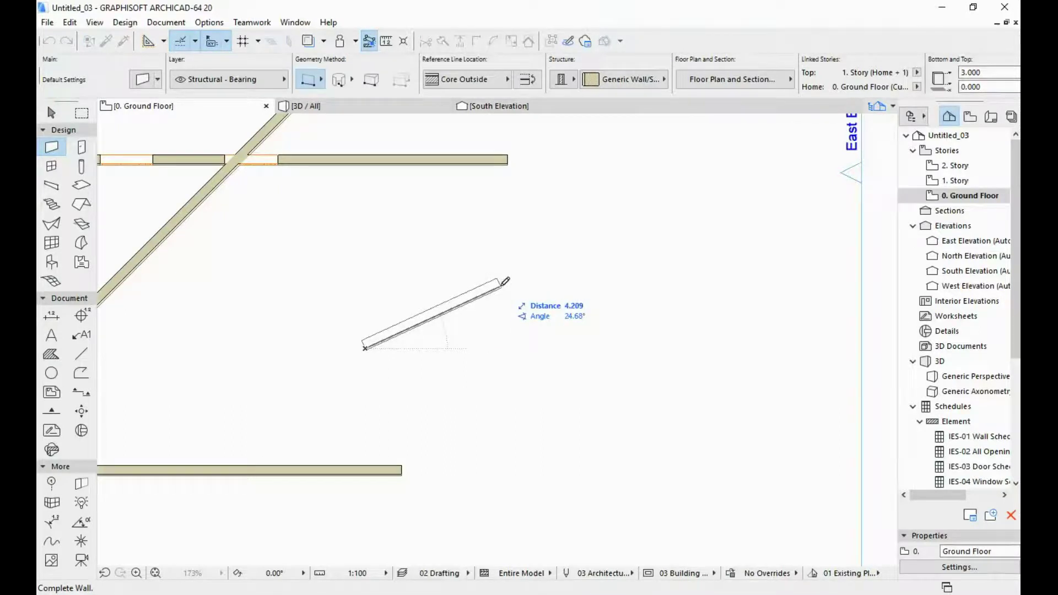
{"action": "key", "text": "Tab"}
{"action": "key", "text": "Tab"}
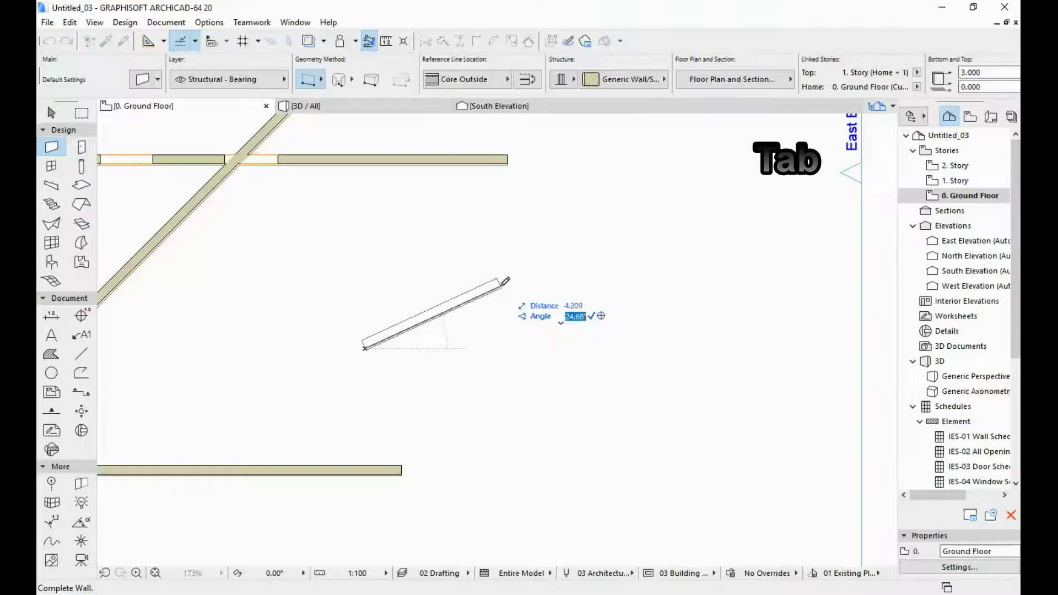
{"action": "key", "text": "Tab"}
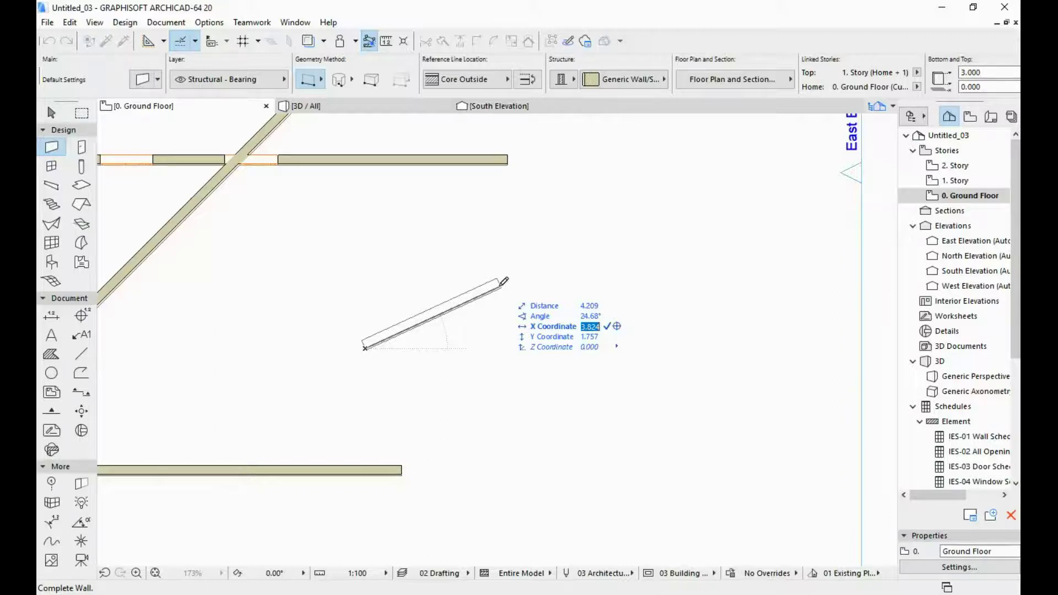
{"action": "type", "text": "3"}
{"action": "key", "text": "Tab"}
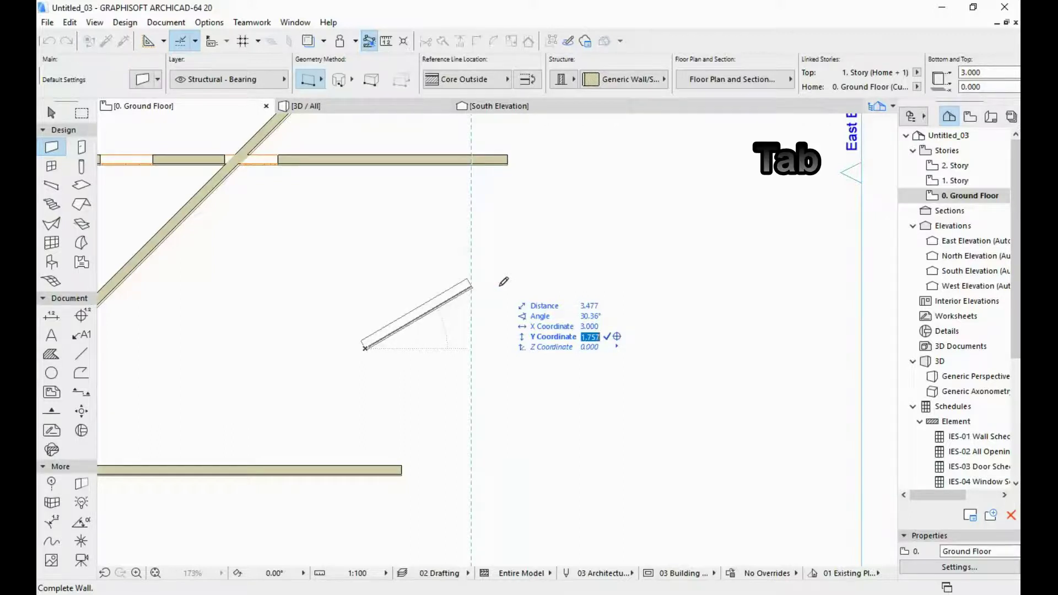
{"action": "type", "text": "1"}
{"action": "key", "text": "Return"}
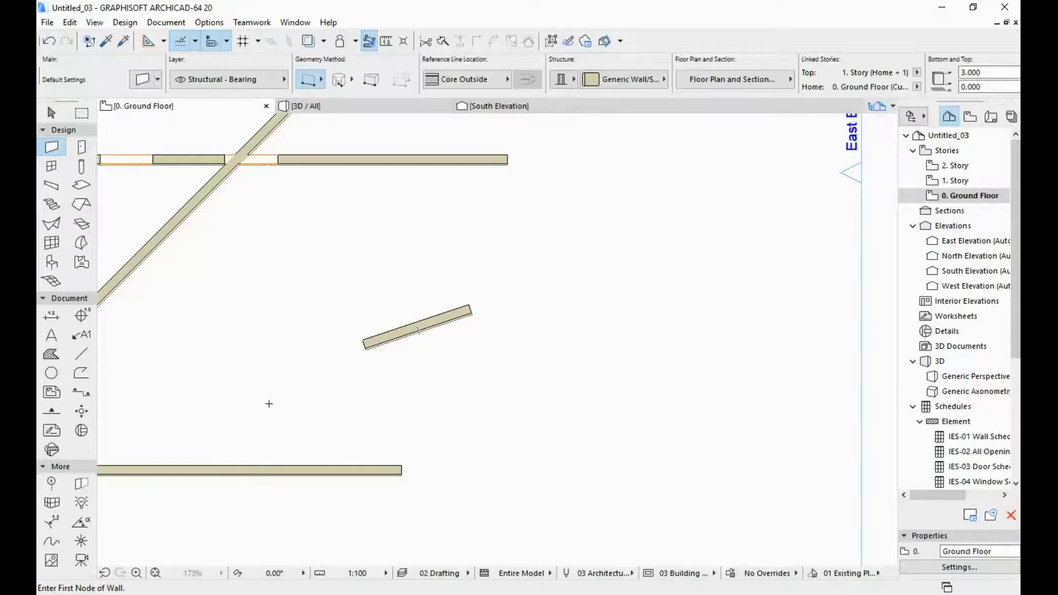
{"action": "middle_click_drag", "start_coordinate": [269, 404], "coordinate": [432, 431]}
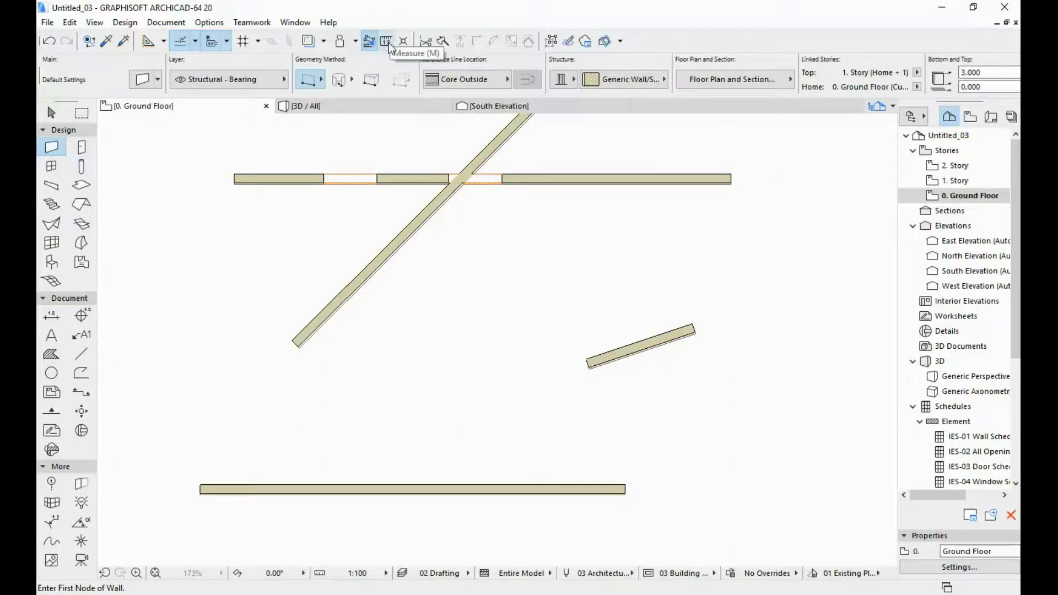
{"action": "key", "text": "m"}
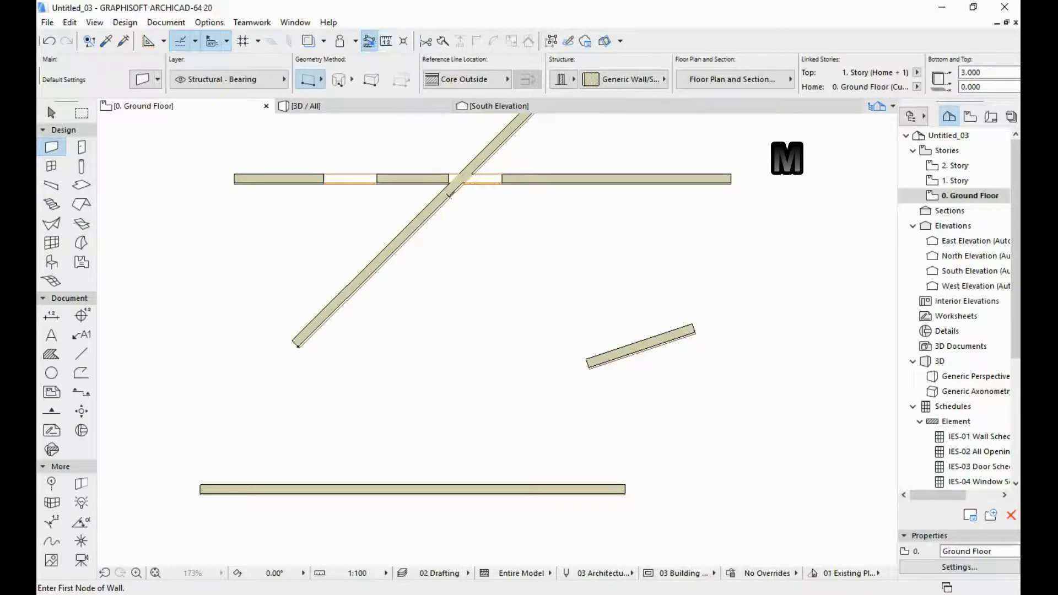
{"action": "key", "text": "m"}
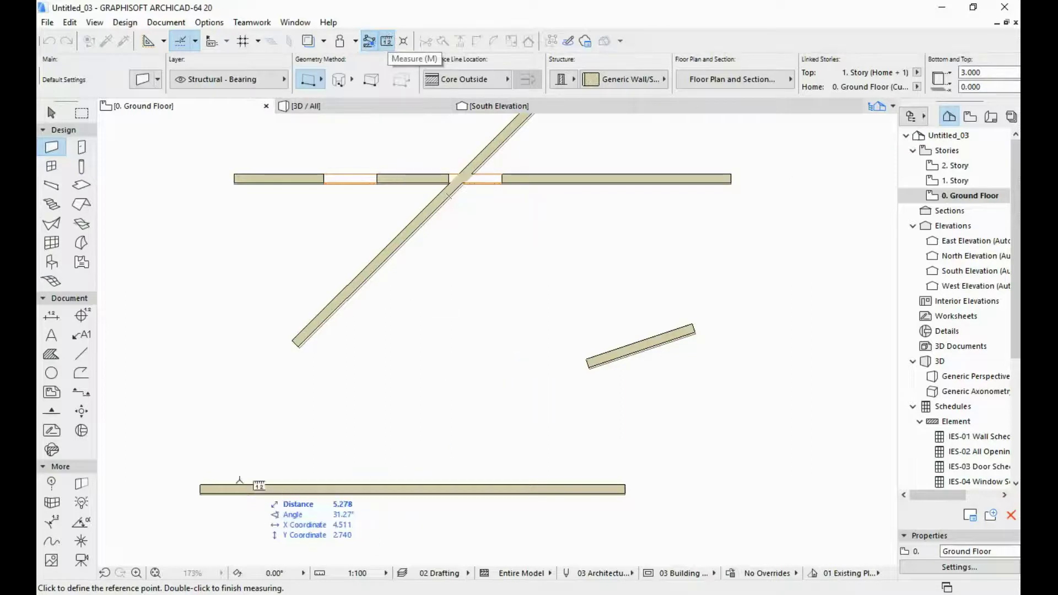
{"action": "left_click", "coordinate": [200, 483]}
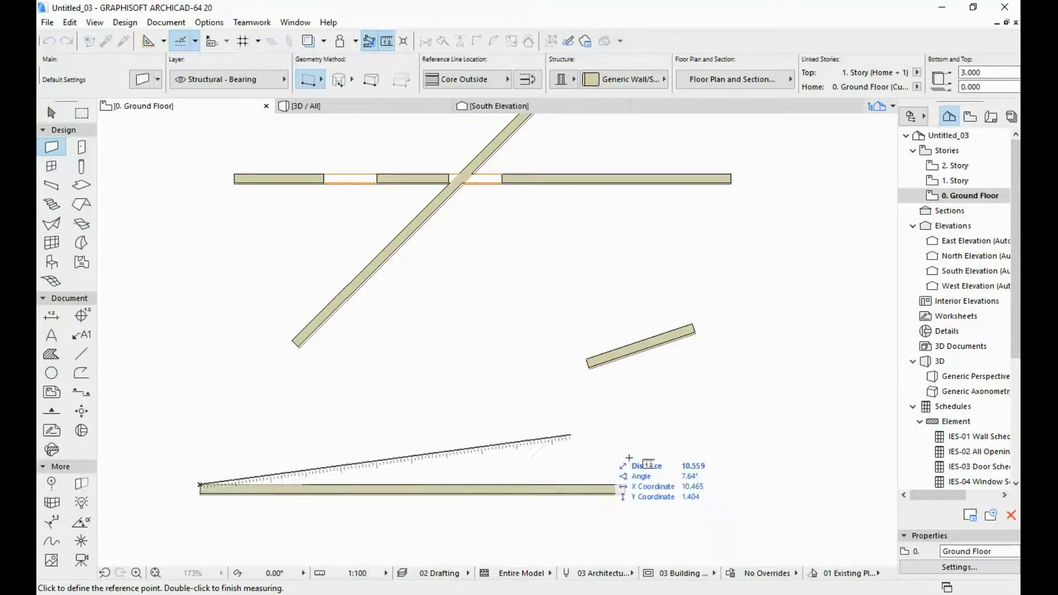
{"action": "left_click", "coordinate": [625, 485]}
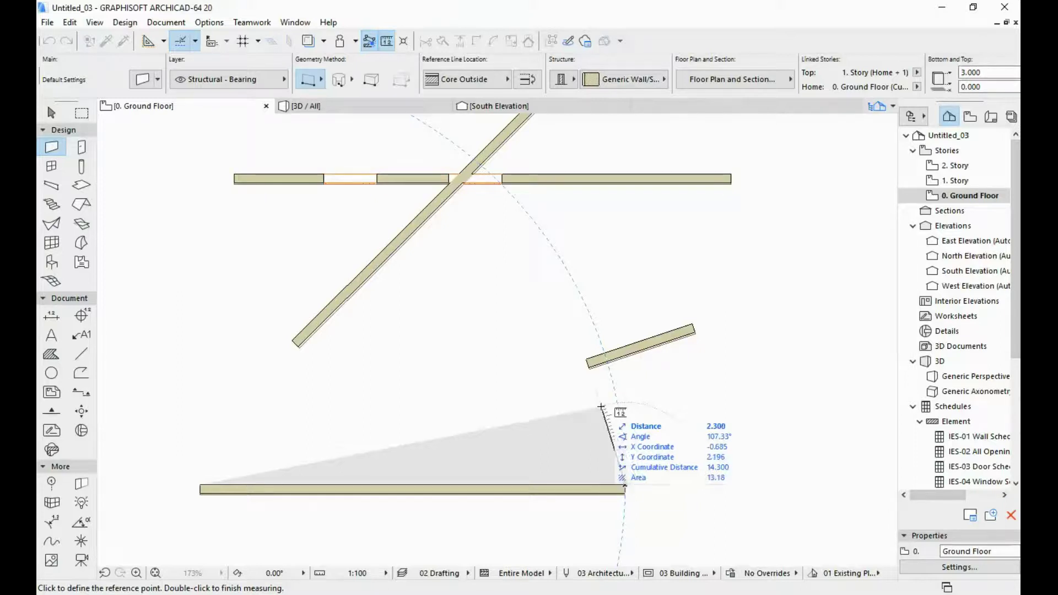
{"action": "key", "text": "Escape"}
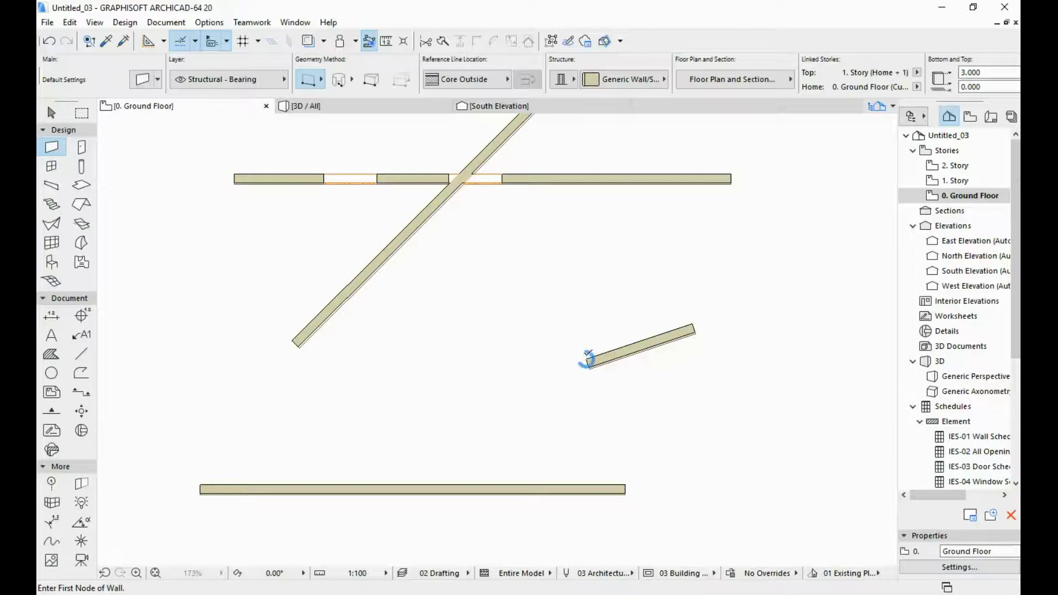
{"action": "key", "text": "m"}
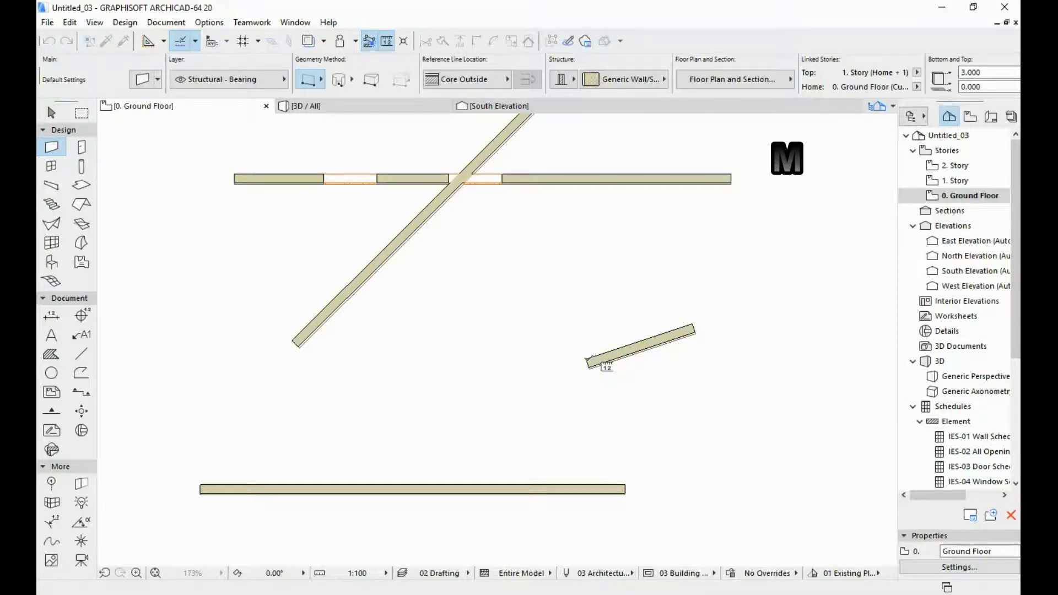
{"action": "left_click", "coordinate": [587, 360]}
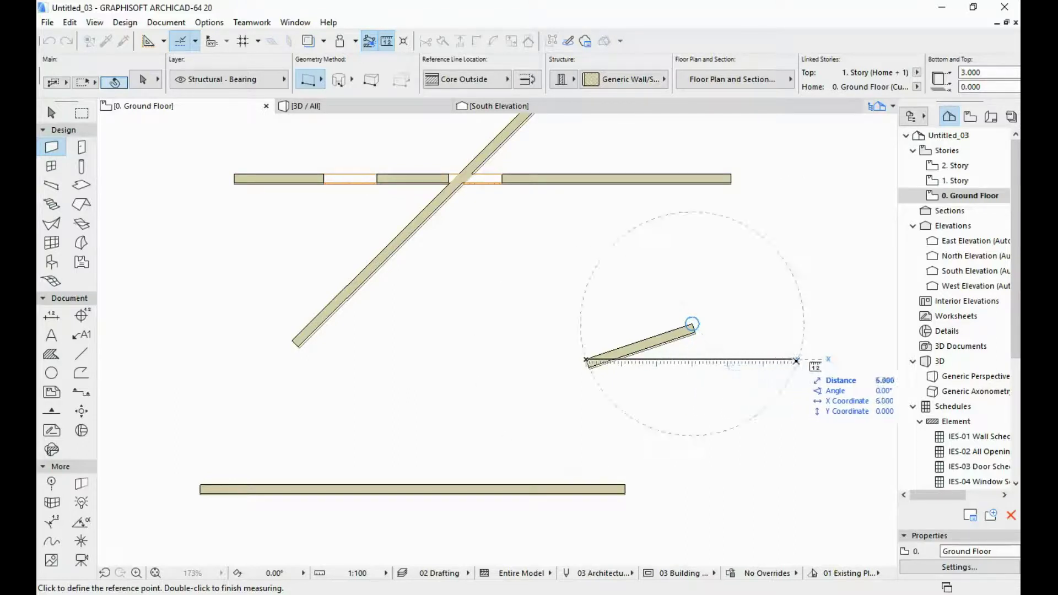
{"action": "left_click", "coordinate": [692, 361]}
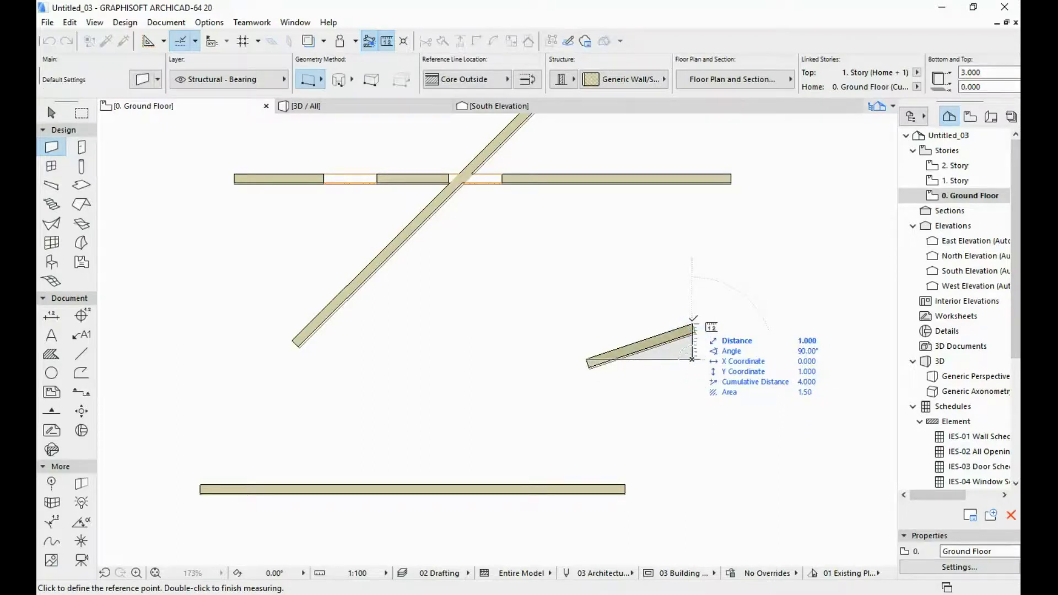
{"action": "double_click", "coordinate": [693, 319]}
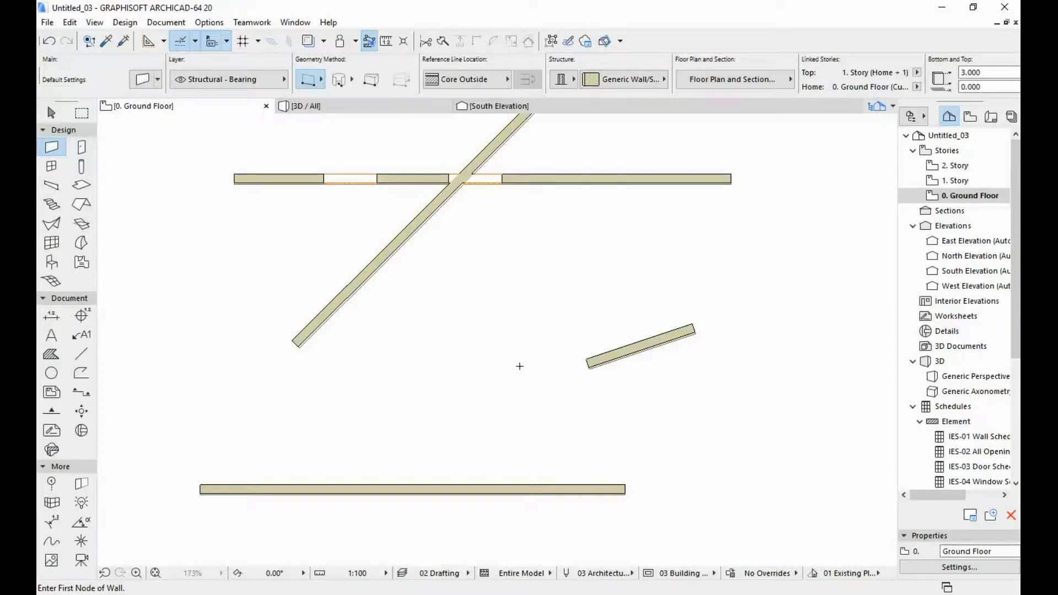
Switch the Wall geometry method to Chained polywall and place its first node below the slanted wall.
{"action": "middle_click_drag", "start_coordinate": [518, 383], "coordinate": [398, 435]}
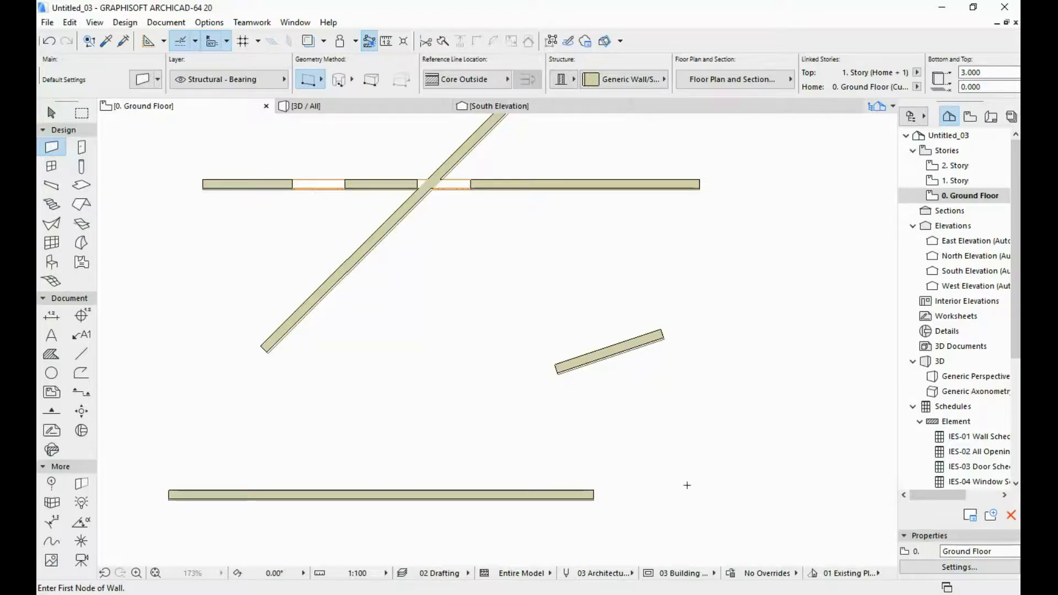
{"action": "middle_click_drag", "start_coordinate": [687, 485], "coordinate": [484, 359]}
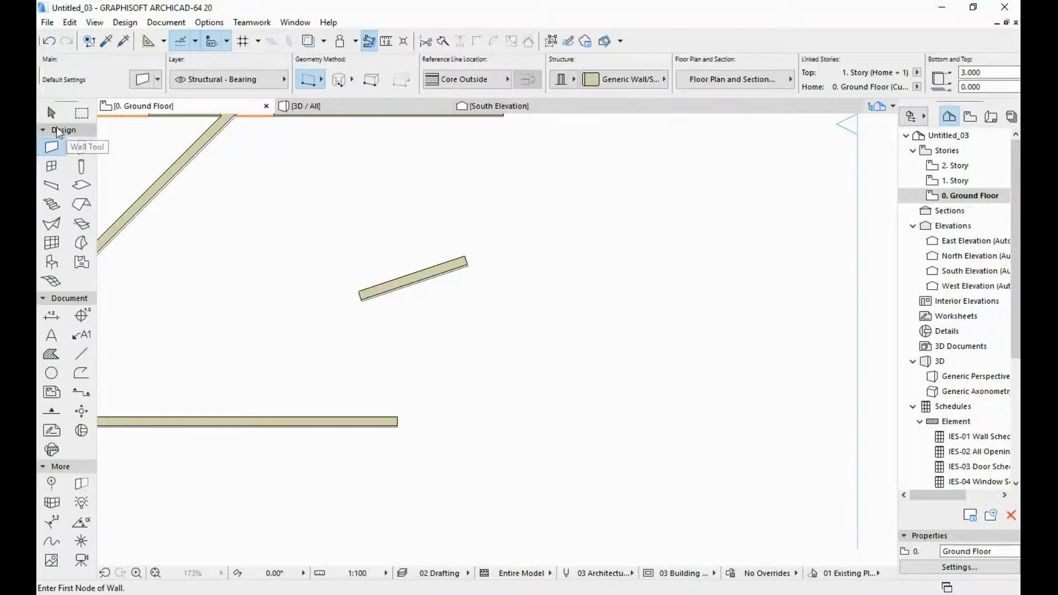
{"action": "left_click", "coordinate": [308, 83]}
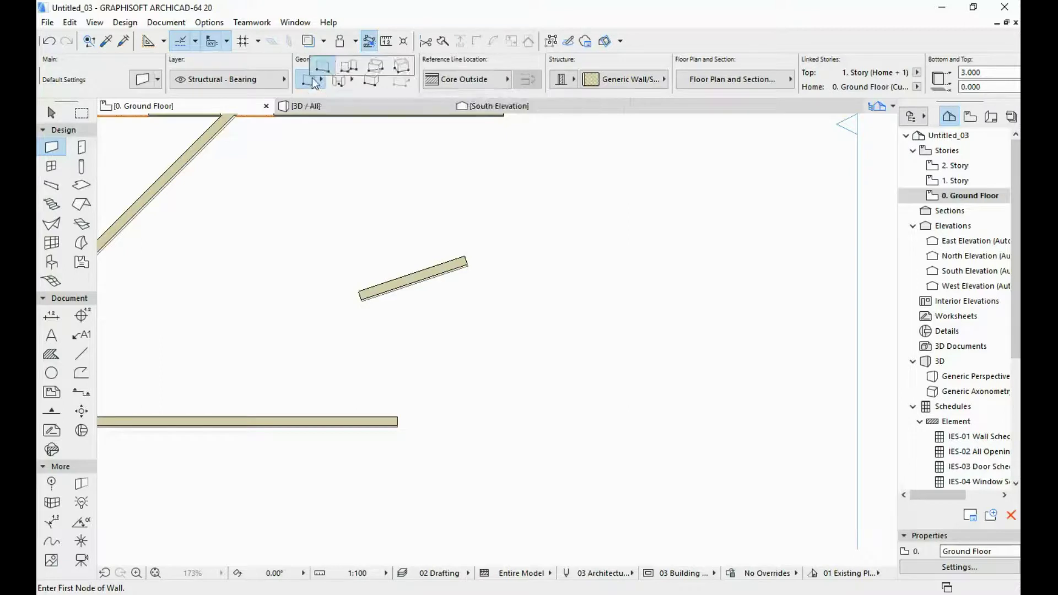
{"action": "left_click", "coordinate": [348, 66]}
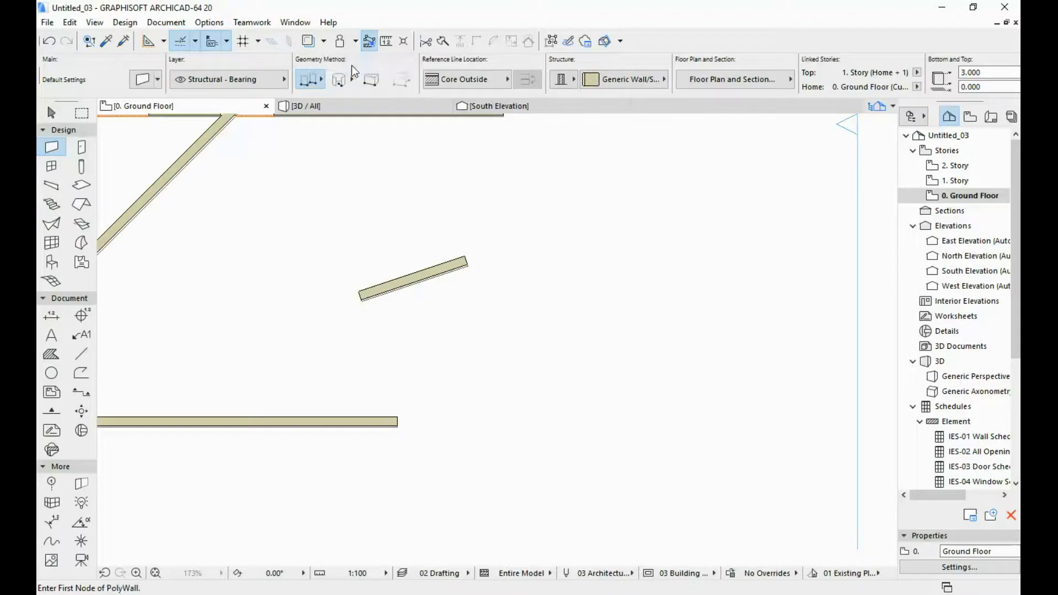
{"action": "scroll", "coordinate": [511, 319], "scroll_direction": "down", "scroll_amount": 3}
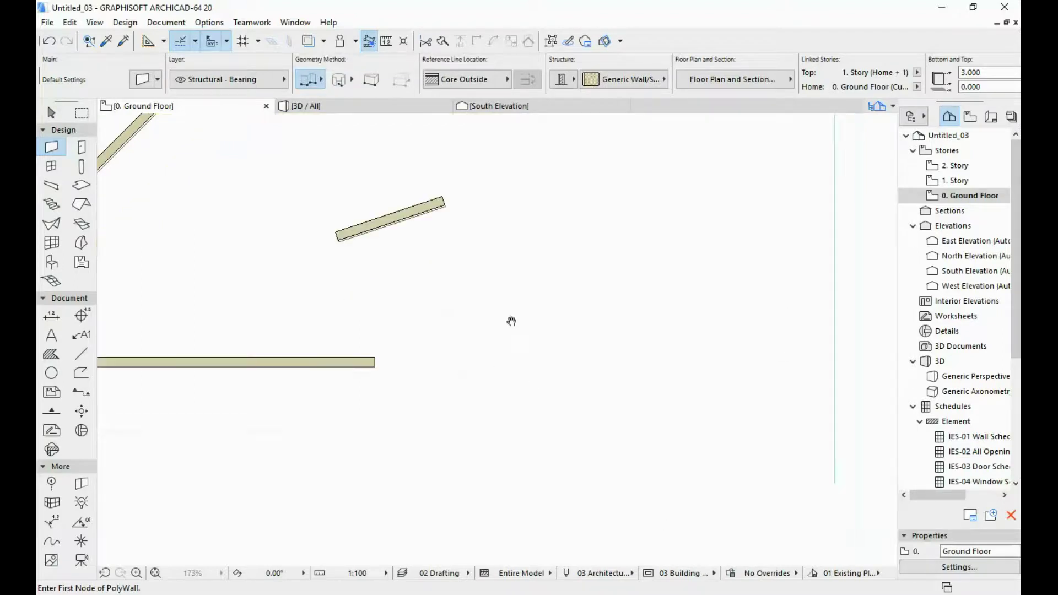
{"action": "left_click", "coordinate": [516, 416]}
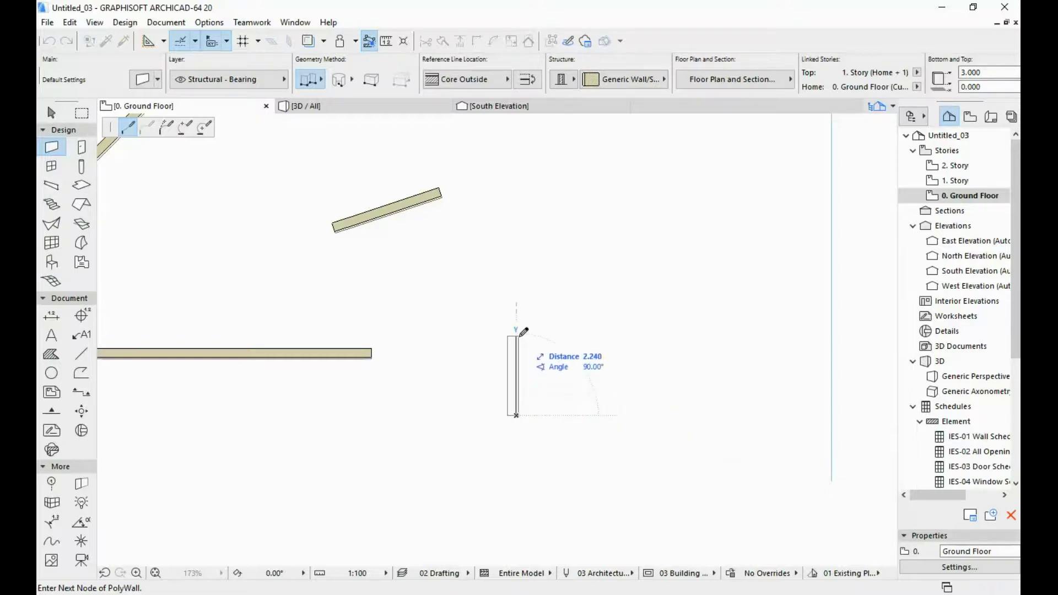
Lock the polywall's first side to vertical and enter a length of 3.
{"action": "key", "text": "shift"}
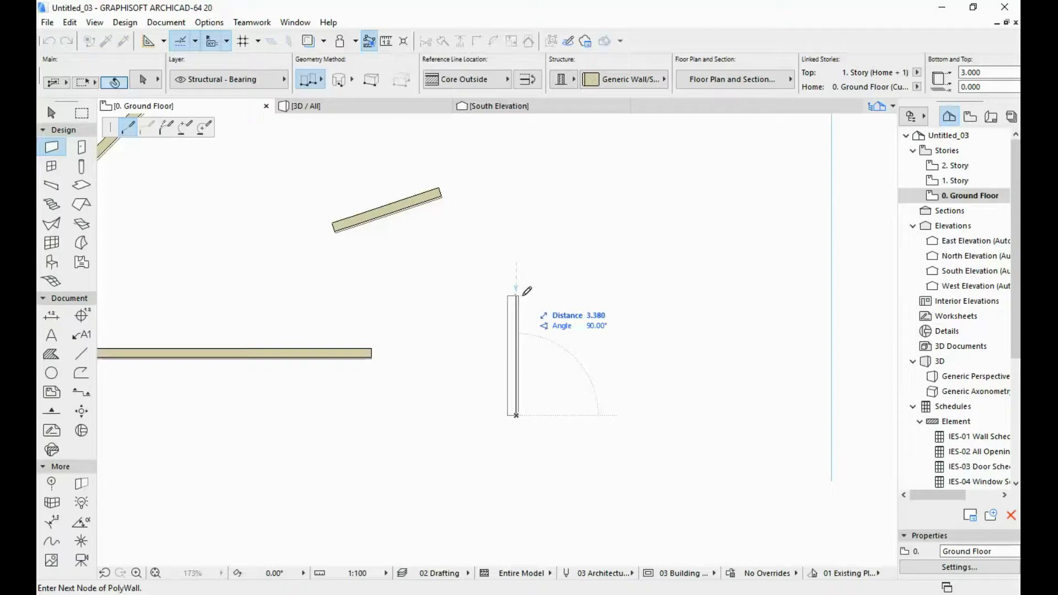
{"action": "key", "text": "shift+Tab"}
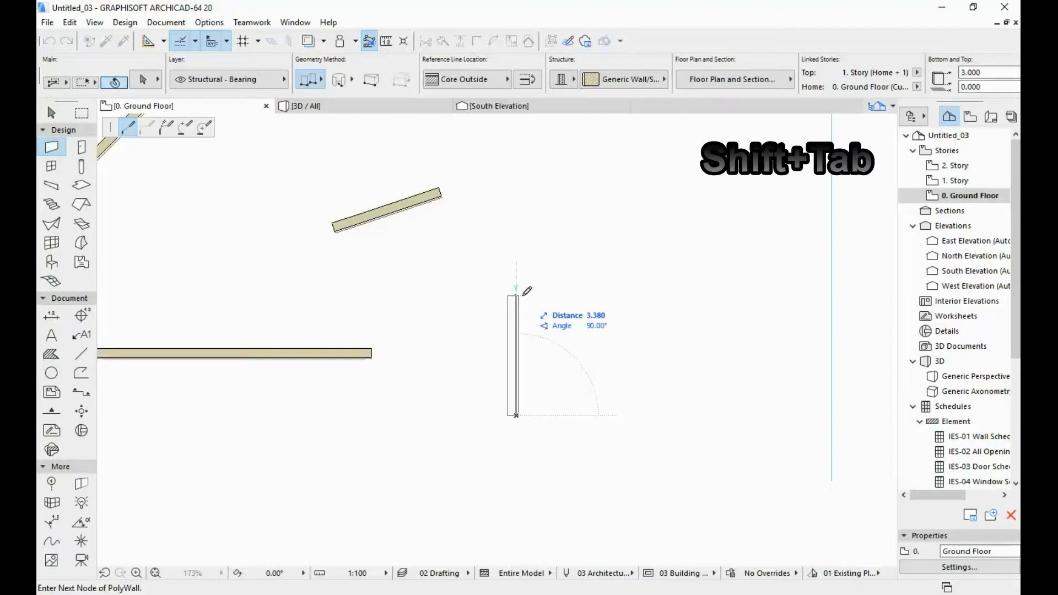
{"action": "key", "text": "shift+Tab"}
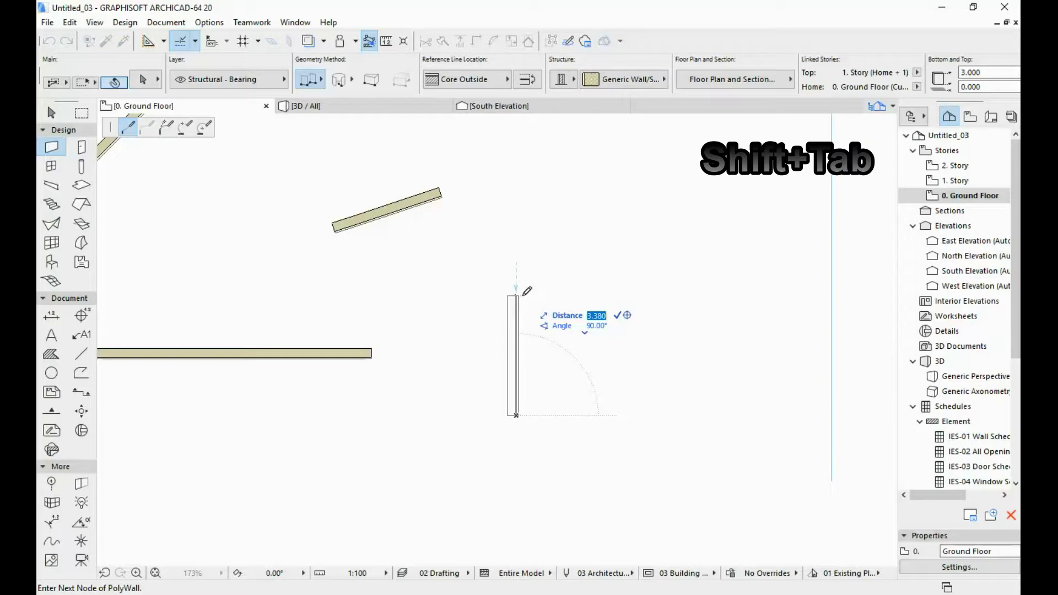
{"action": "type", "text": "3"}
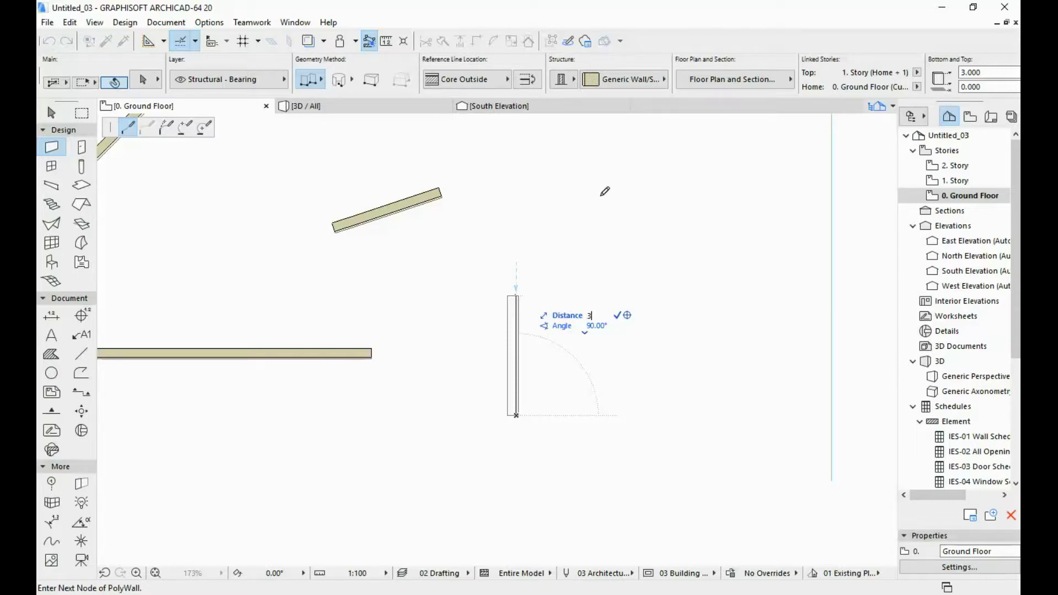
Commit the 3-long vertical side, then add a 6-long top side and 3-long right side.
{"action": "key", "text": "Return"}
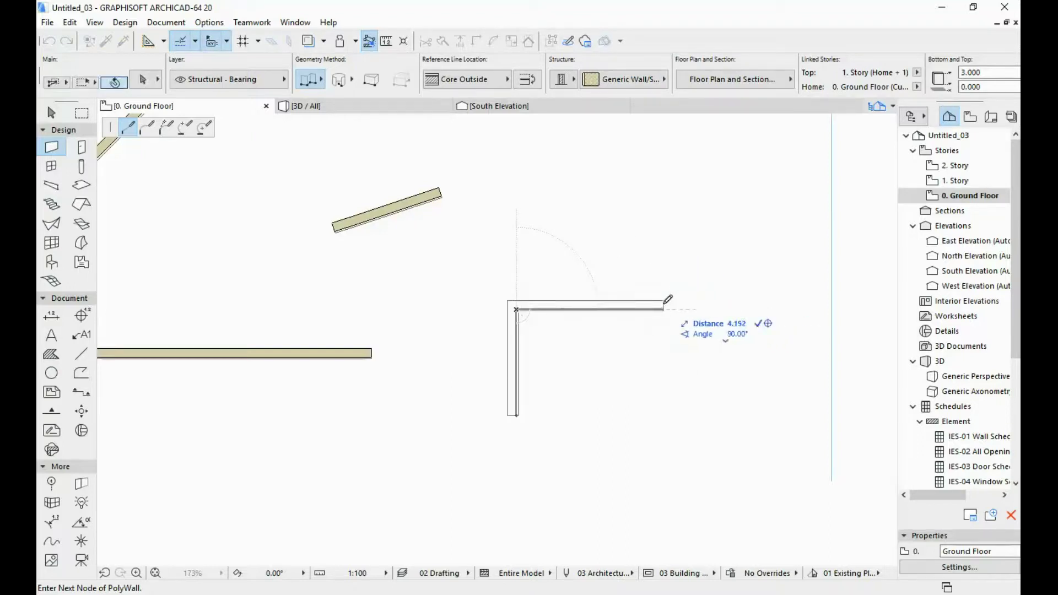
{"action": "key", "text": "shift+Tab"}
{"action": "type", "text": "6"}
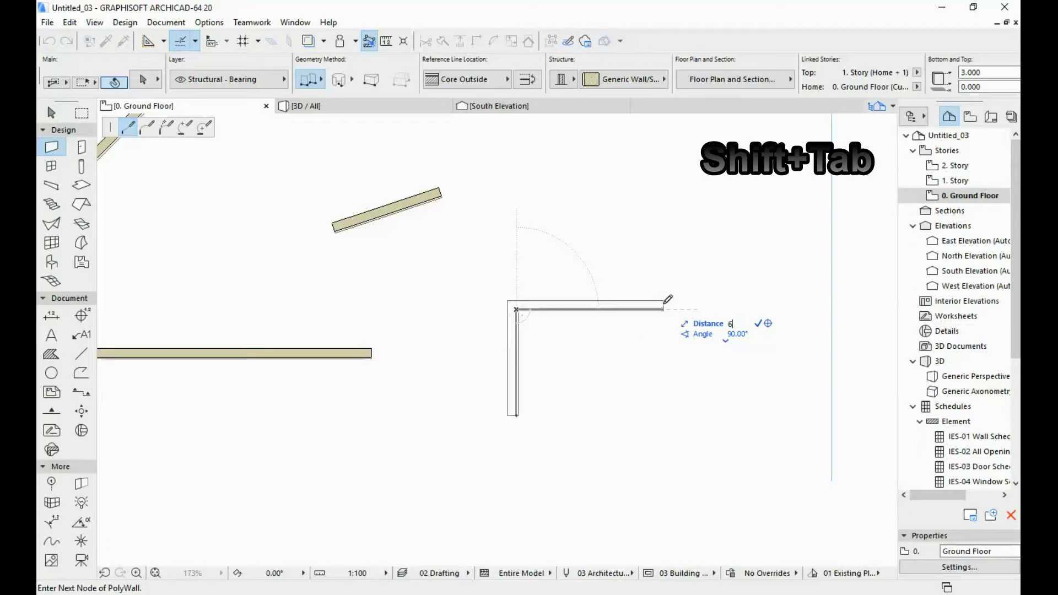
{"action": "key", "text": "Return"}
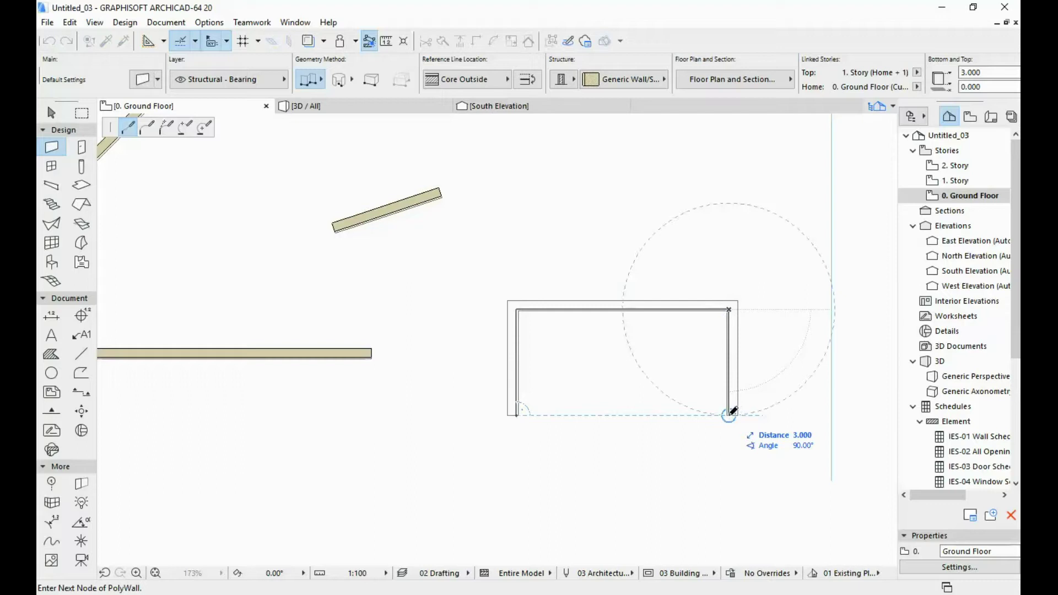
{"action": "left_click", "coordinate": [729, 414]}
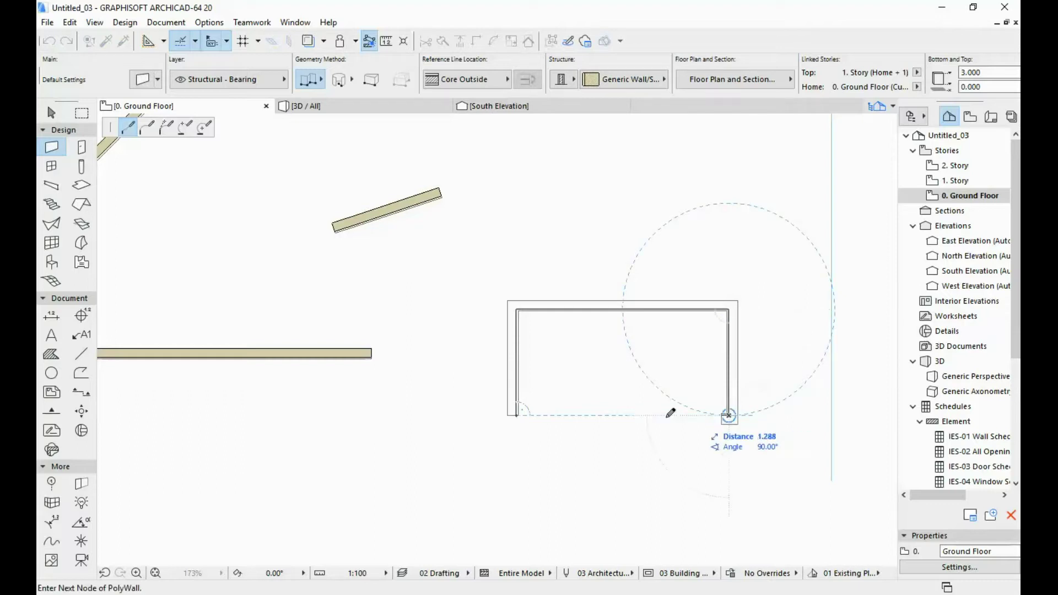
Close the polywall at its starting corner into a 6 × 3 rectangular enclosure.
{"action": "left_click", "coordinate": [518, 412]}
{"action": "scroll", "coordinate": [617, 415], "scroll_direction": "down", "scroll_amount": 2}
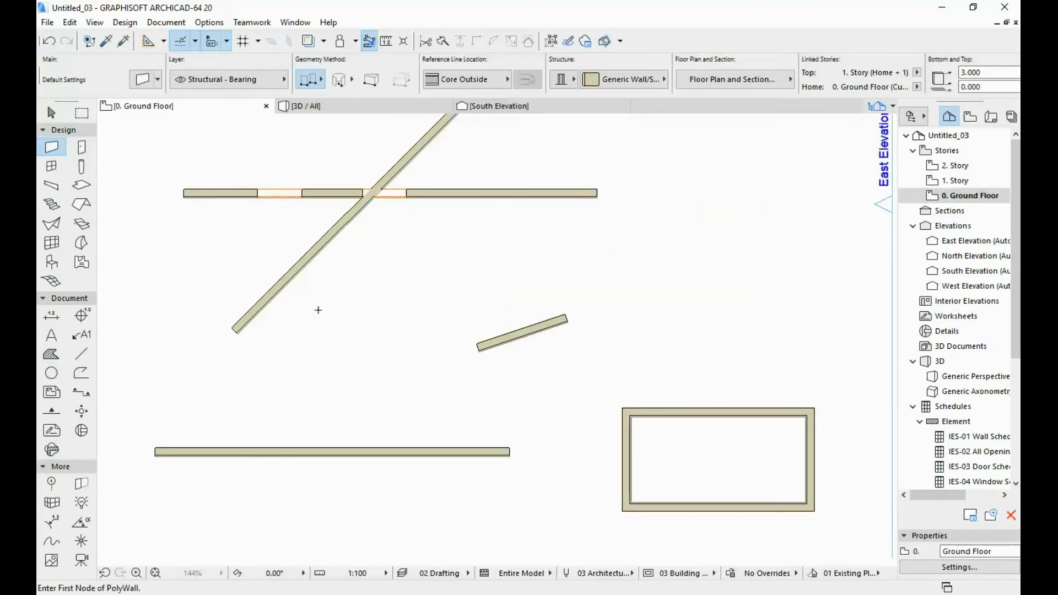